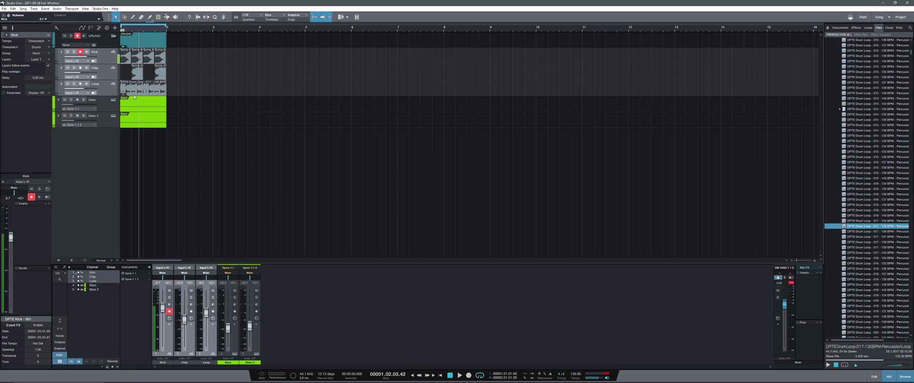
Select the Kick, Clap and Loop tracks together, and collapse and re-expand the DRUMS folder.
{"action": "left_click", "coordinate": [250, 348]}
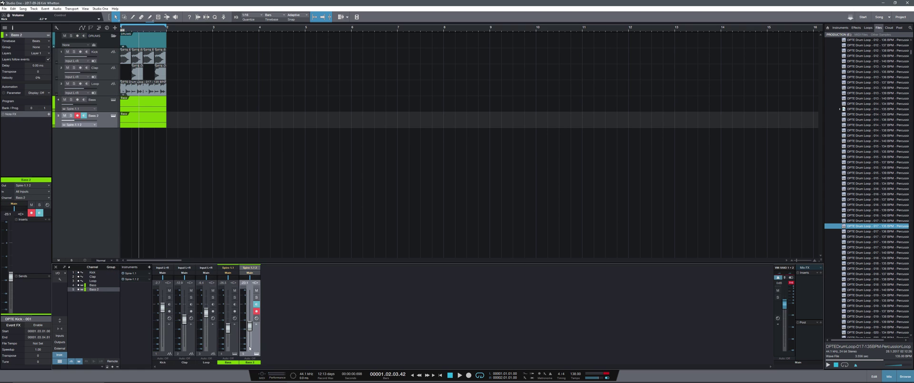
{"action": "left_click", "coordinate": [169, 338]}
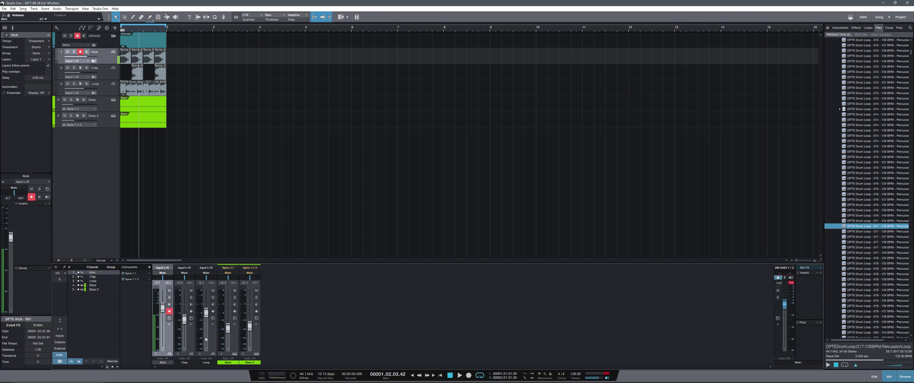
{"action": "left_click", "coordinate": [212, 338]}
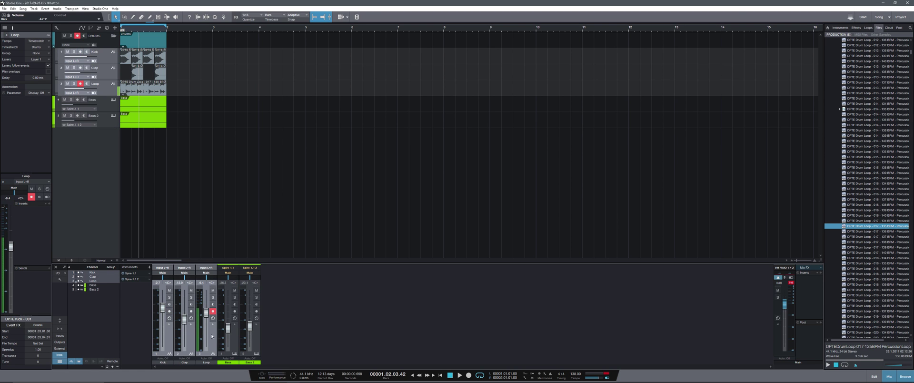
{"action": "left_click", "coordinate": [108, 56]}
{"action": "left_click", "coordinate": [108, 89]}
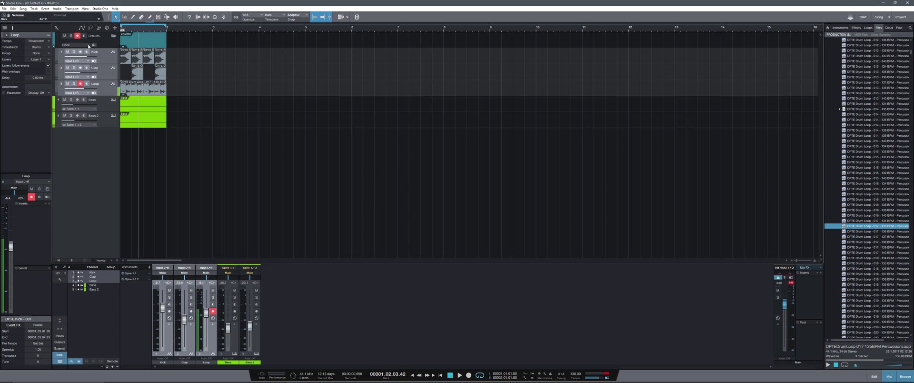
{"action": "left_click", "coordinate": [113, 37]}
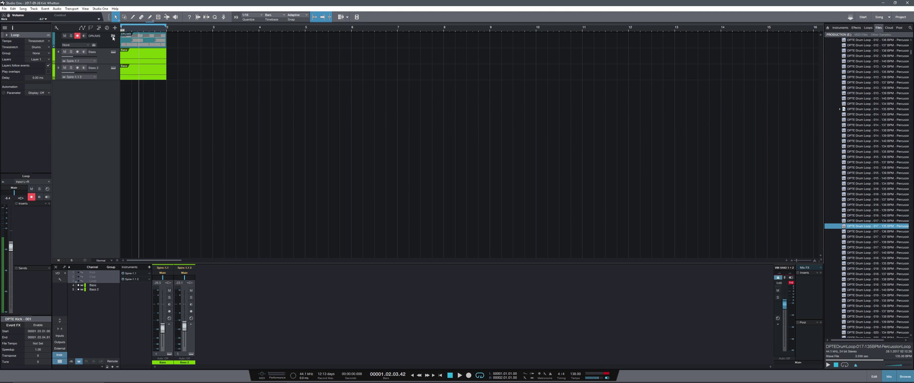
{"action": "left_click", "coordinate": [113, 36]}
Add a VCA channel for the DRUMS folder track and place it ahead of the Kick channel in the mixer.
{"action": "left_click", "coordinate": [74, 44]}
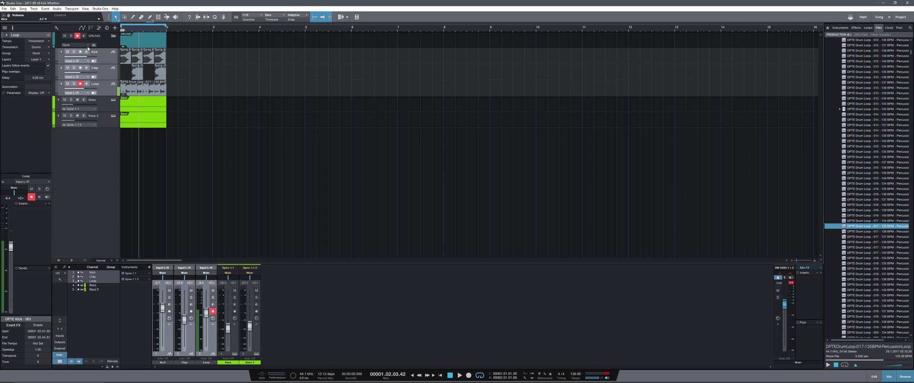
{"action": "left_click", "coordinate": [88, 47]}
{"action": "left_click", "coordinate": [88, 46]}
{"action": "left_click", "coordinate": [83, 66]}
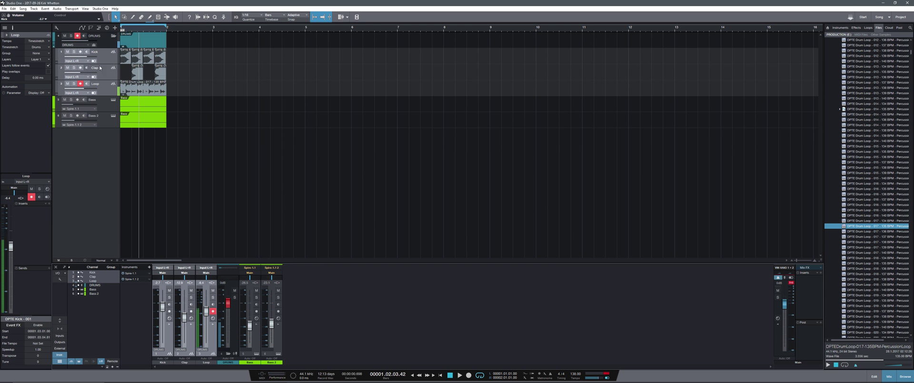
{"action": "left_click_drag", "start_coordinate": [237, 319], "coordinate": [162, 307]}
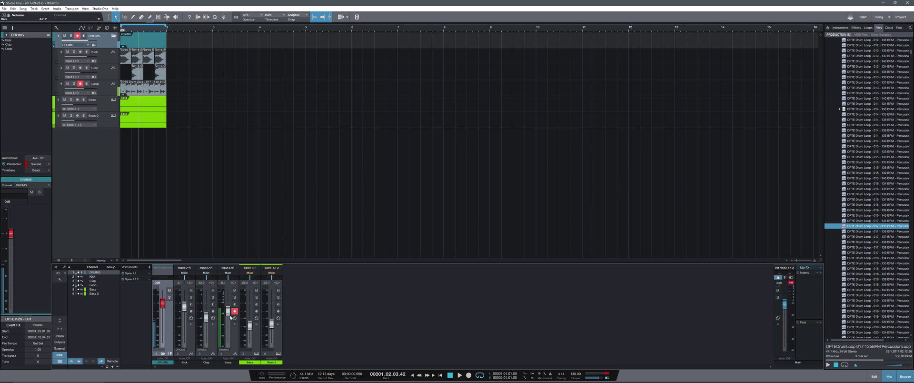
Audition the soloed DRUMS folder with its VCA fader lowered to about -2.1 dB, resetting the fader to 0 dB and clearing the solo.
{"action": "left_click", "coordinate": [70, 36]}
{"action": "key", "text": "space"}
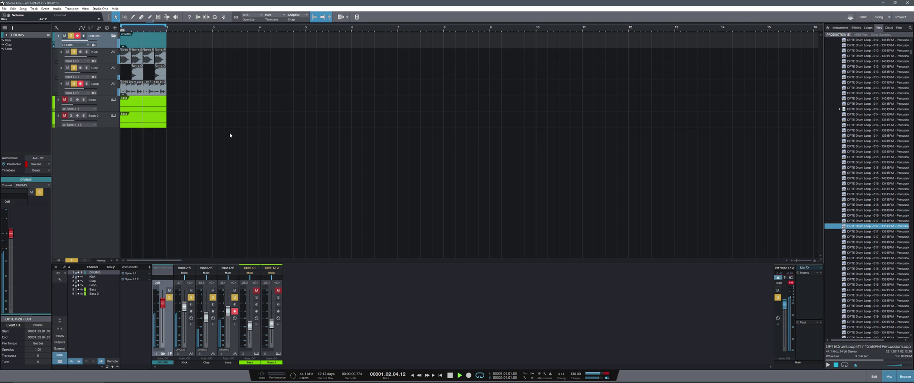
{"action": "left_click_drag", "start_coordinate": [163, 304], "coordinate": [162, 307]}
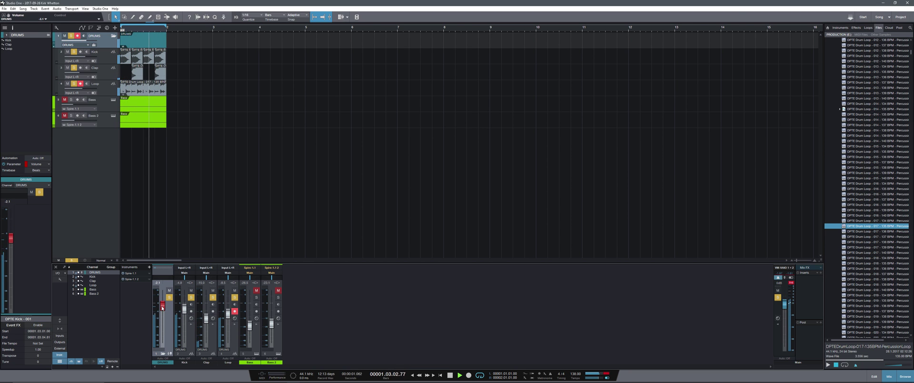
{"action": "key", "text": "space"}
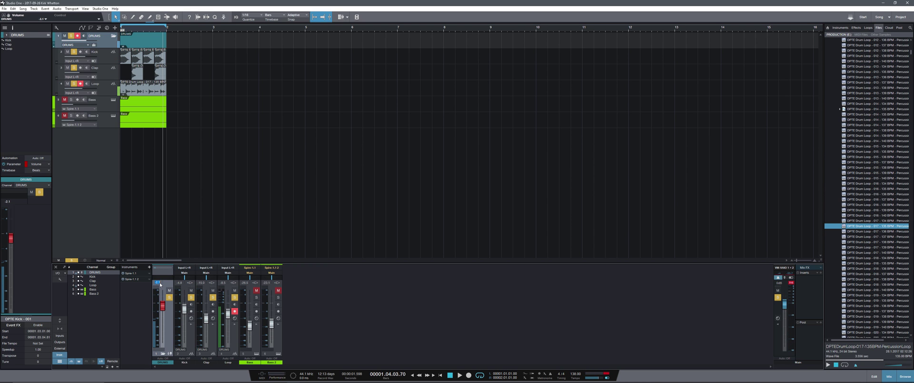
{"action": "left_click", "coordinate": [160, 285], "text": "alt"}
{"action": "key", "text": "space"}
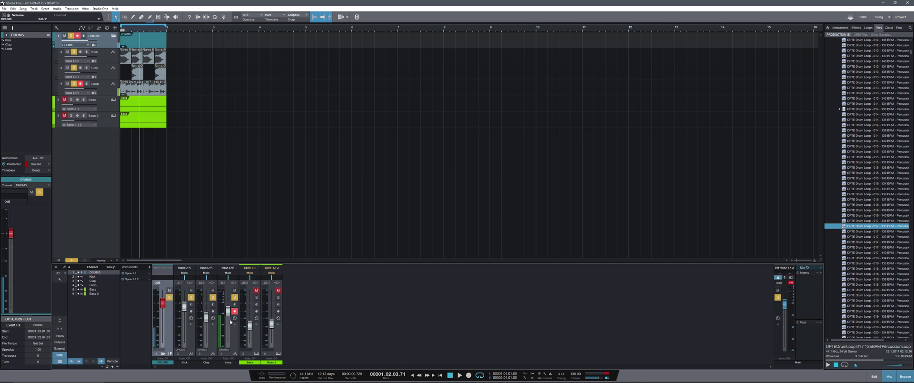
{"action": "left_click", "coordinate": [233, 335]}
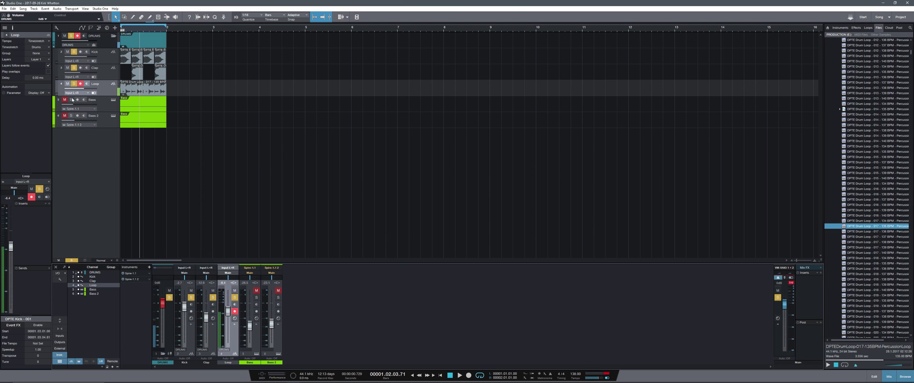
{"action": "left_click", "coordinate": [71, 260]}
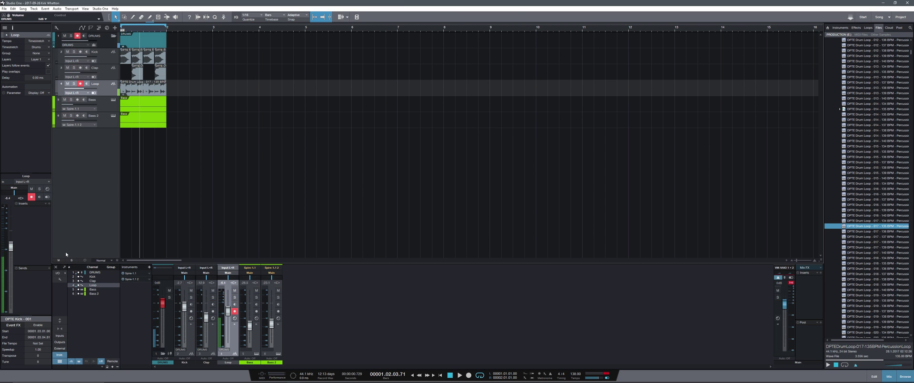
Play the loop and lower the DRUMS VCA fader to about -5.1 dB.
{"action": "key", "text": "space"}
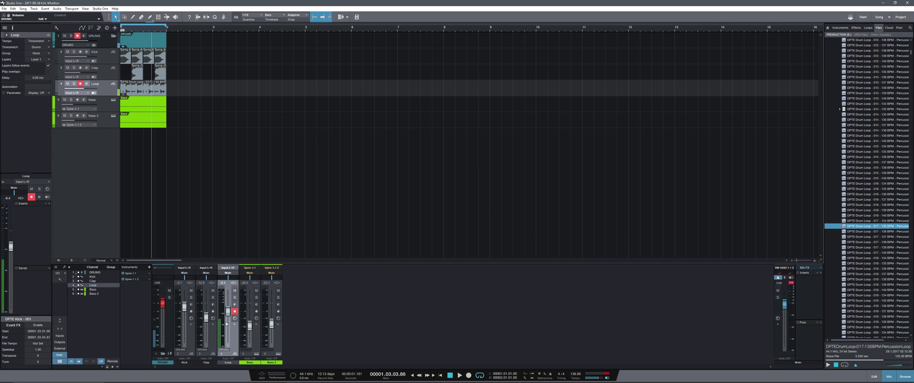
{"action": "key", "text": "space"}
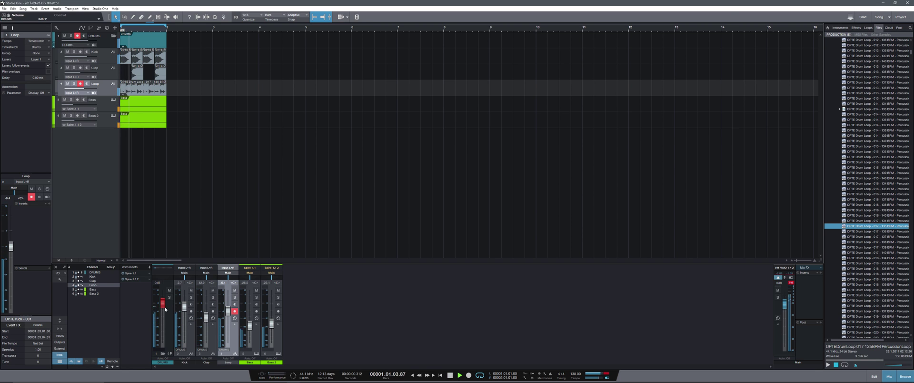
{"action": "key", "text": "space"}
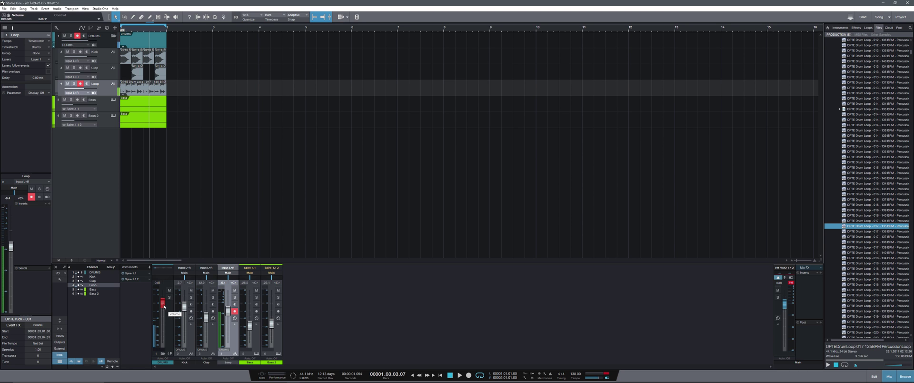
{"action": "key", "text": "space"}
{"action": "left_click_drag", "start_coordinate": [162, 304], "coordinate": [162, 311]}
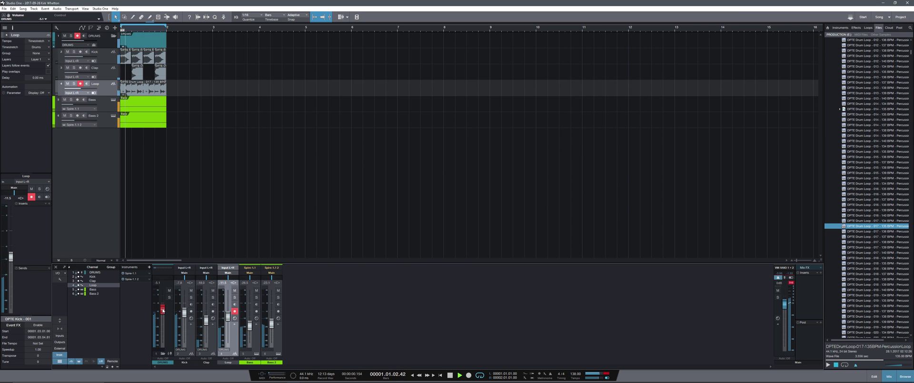
Raise the Bass and Bass 2 faders to about -20 dB and rebalance the DRUMS VCA fader to about -5.8 dB during playback.
{"action": "left_click_drag", "start_coordinate": [249, 326], "coordinate": [272, 322]}
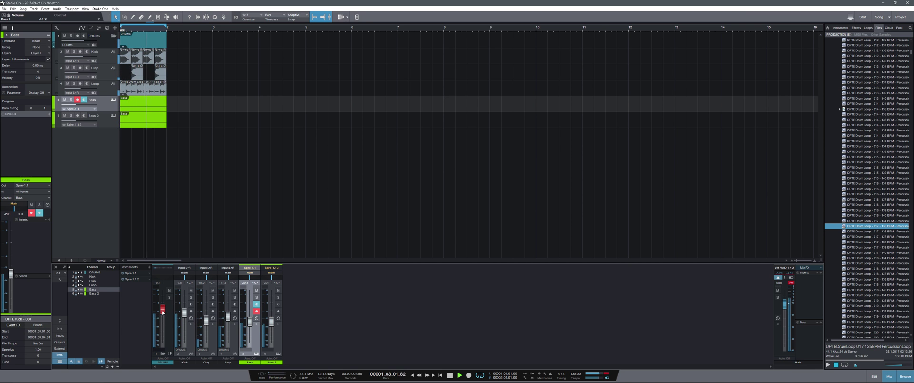
{"action": "left_click_drag", "start_coordinate": [162, 313], "coordinate": [163, 311]}
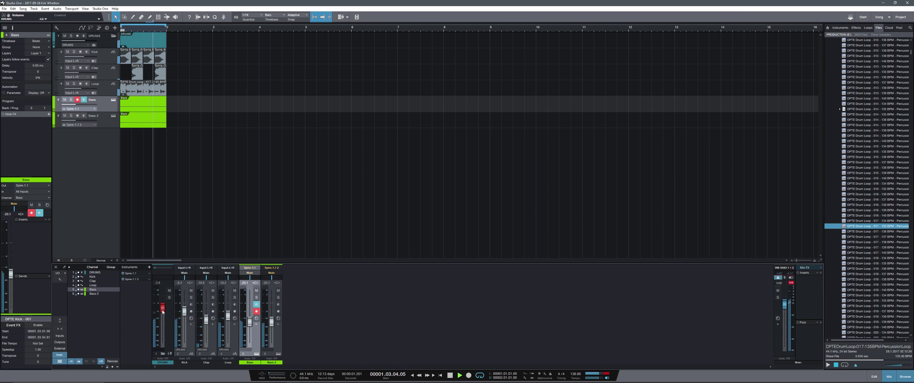
{"action": "scroll", "coordinate": [162, 312], "scroll_direction": "up", "scroll_amount": 3}
{"action": "scroll", "coordinate": [162, 312], "scroll_direction": "down", "scroll_amount": 5}
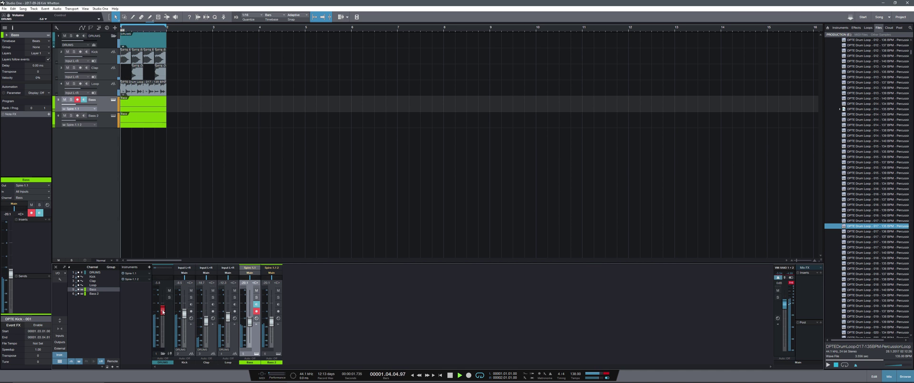
{"action": "key", "text": "space"}
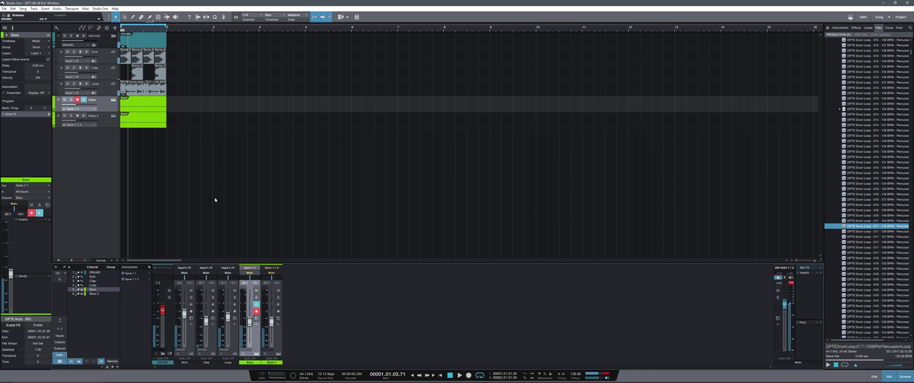
Select the DRUMS VCA channel, collapse and re-expand its drum channels in the mixer, and select the Bass channel.
{"action": "left_click", "coordinate": [172, 334]}
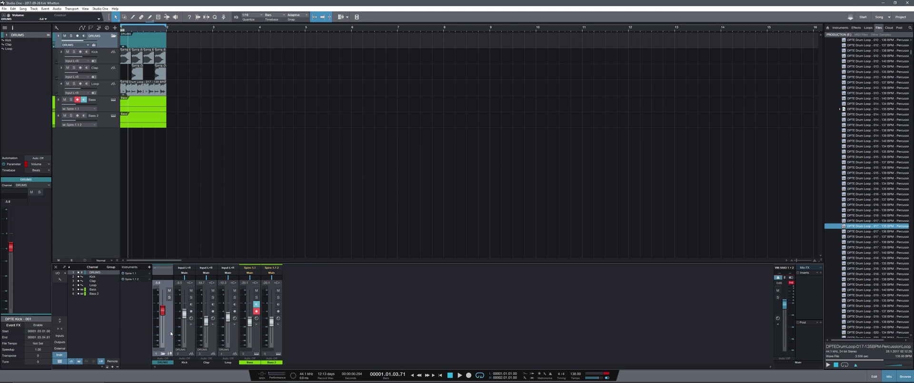
{"action": "left_click", "coordinate": [163, 355]}
{"action": "left_click", "coordinate": [162, 354]}
{"action": "left_click", "coordinate": [259, 340]}
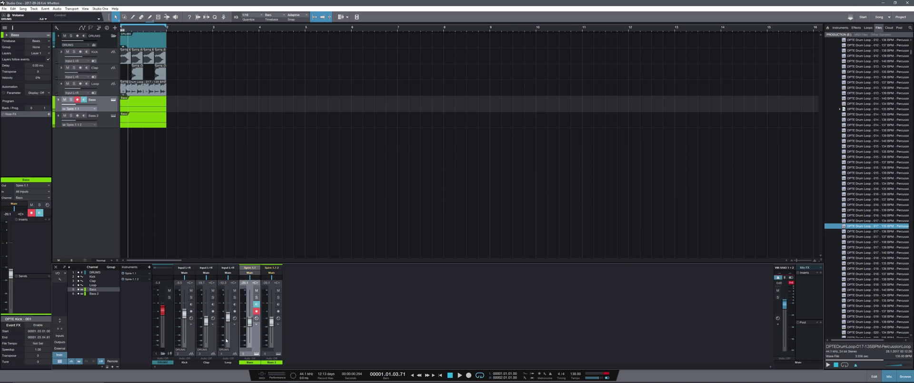
Select the Kick, Clap and Loop tracks and add a bus channel for their folder track.
{"action": "left_click", "coordinate": [189, 344]}
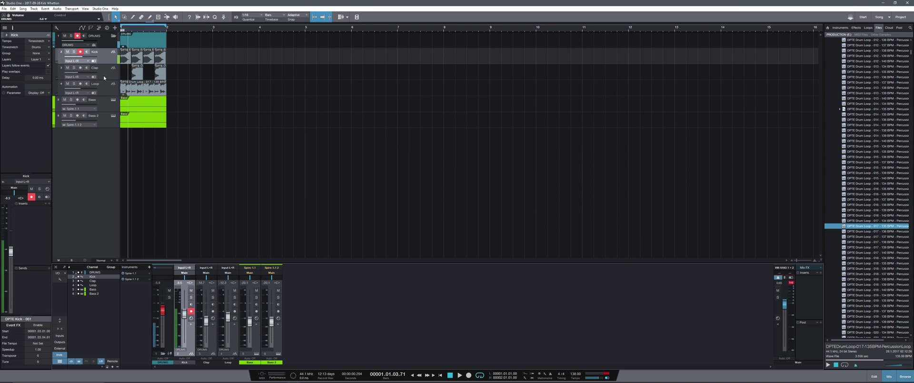
{"action": "left_click", "coordinate": [107, 90]}
{"action": "left_click", "coordinate": [107, 58]}
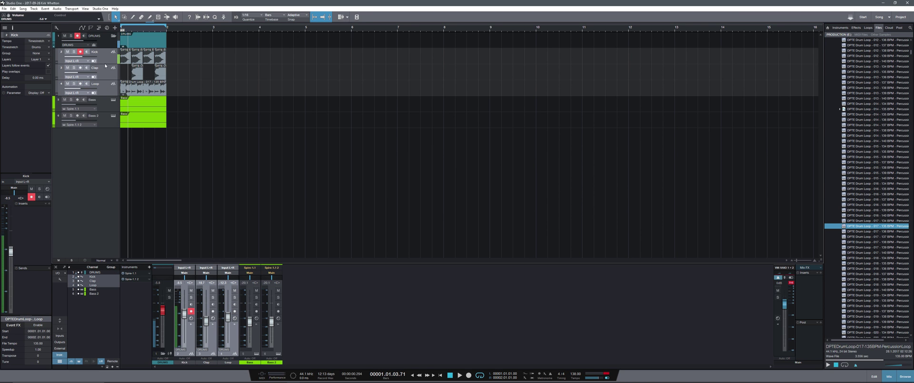
{"action": "left_click", "coordinate": [85, 45]}
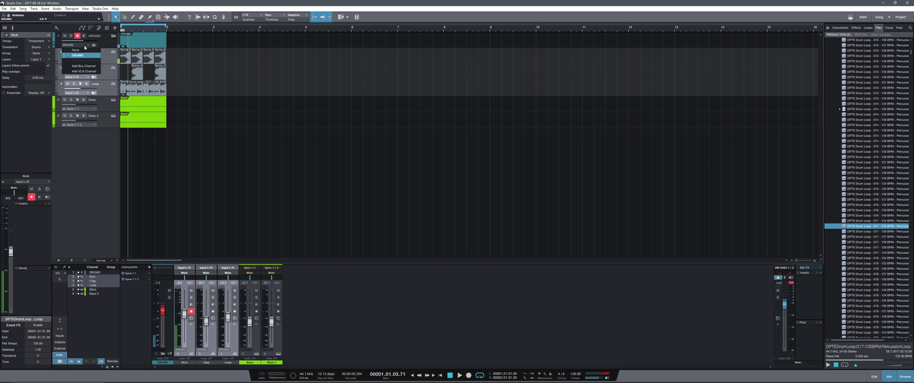
{"action": "left_click", "coordinate": [81, 66]}
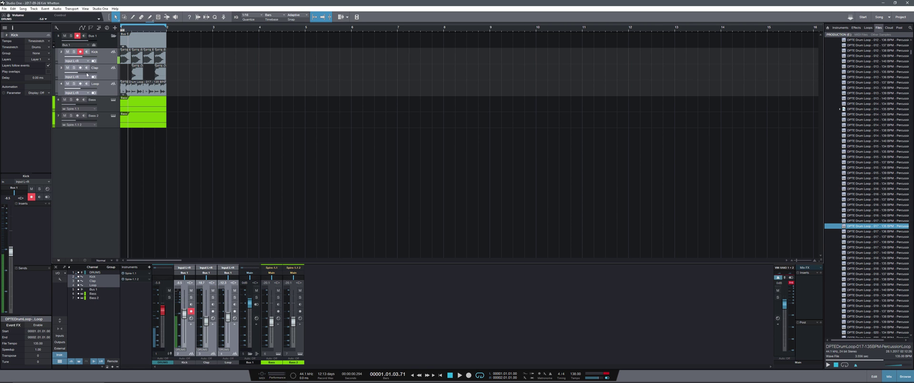
Move the new bus channel beside the DRUMS VCA channel and rename it DRUM BUS.
{"action": "left_click_drag", "start_coordinate": [250, 326], "coordinate": [184, 353]}
{"action": "double_click", "coordinate": [185, 362]}
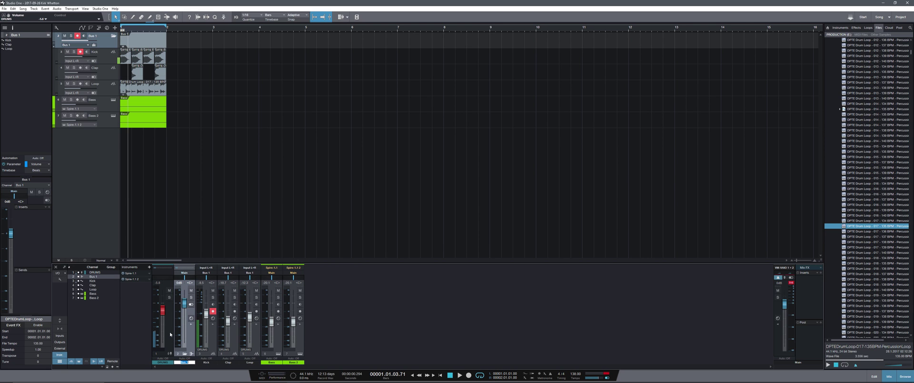
{"action": "type", "text": "DRUM BUS"}
{"action": "key", "text": "Return"}
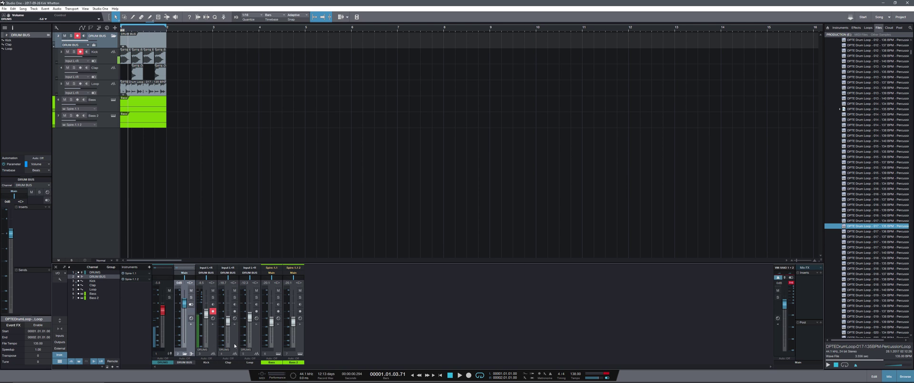
Insert a Chorus effect on the DRUM BUS and adjust its Delay and Depth, with Depth at 100 %, while playing the loop.
{"action": "left_click", "coordinate": [192, 341]}
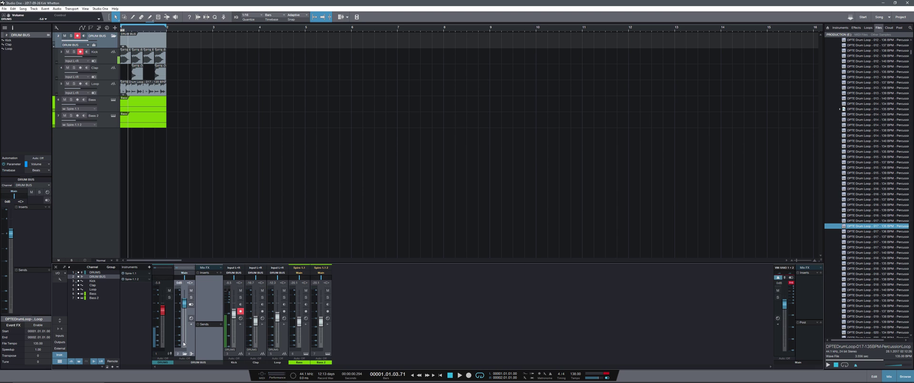
{"action": "left_click", "coordinate": [220, 274]}
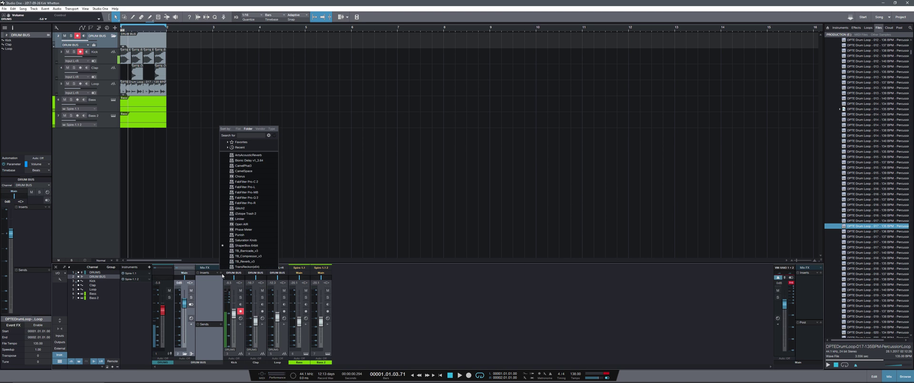
{"action": "left_click", "coordinate": [243, 176]}
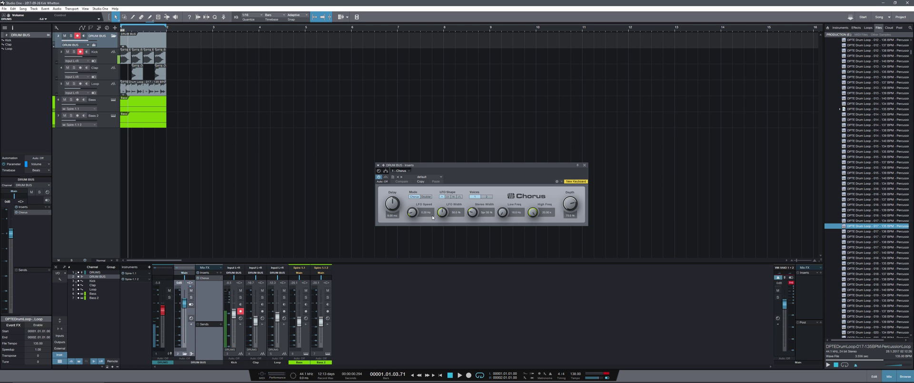
{"action": "key", "text": "space"}
{"action": "left_click_drag", "start_coordinate": [570, 204], "coordinate": [571, 181]}
{"action": "left_click_drag", "start_coordinate": [392, 204], "coordinate": [333, 218]}
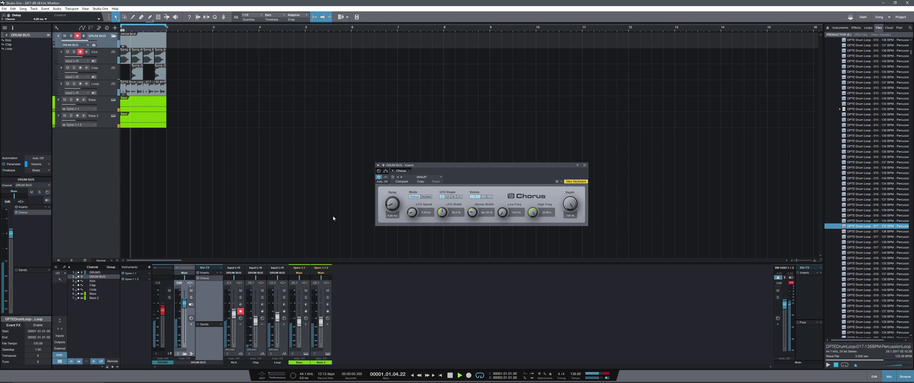
{"action": "key", "text": "space"}
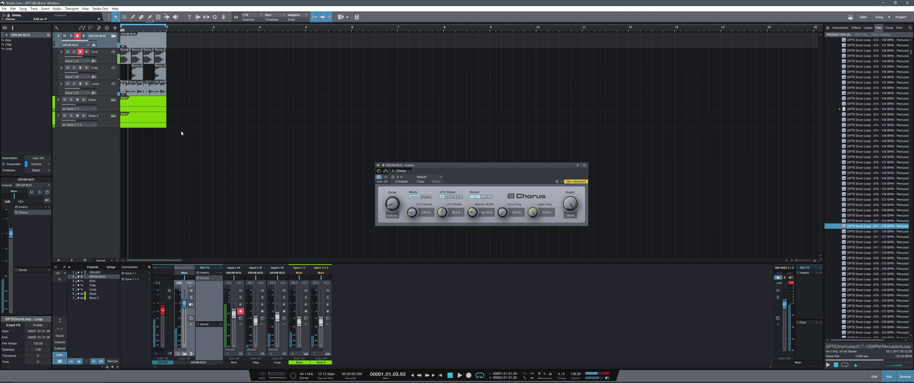
Remove the Chorus effect from the DRUM BUS inserts.
{"action": "left_click", "coordinate": [208, 299]}
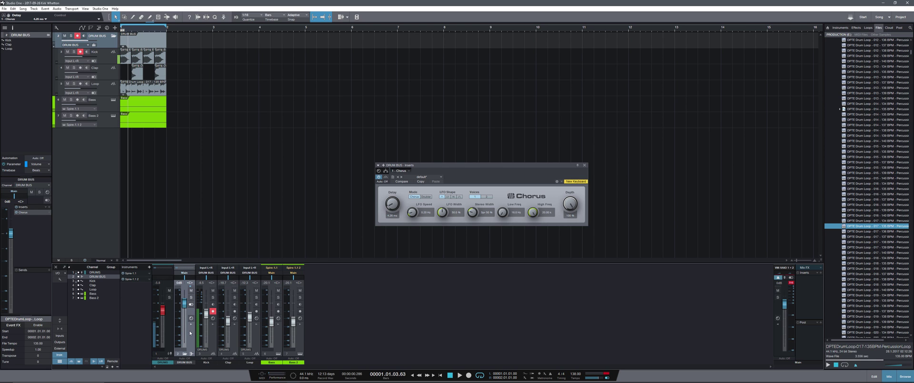
{"action": "left_click", "coordinate": [191, 304]}
{"action": "right_click", "coordinate": [209, 279]}
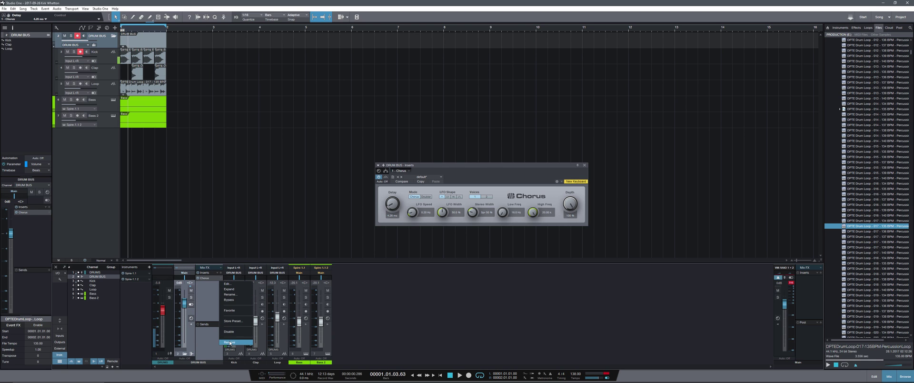
{"action": "left_click", "coordinate": [230, 343]}
Insert TB_Compressor_v3 on the DRUM BUS and raise its Threshold while the loop plays.
{"action": "left_click", "coordinate": [220, 272]}
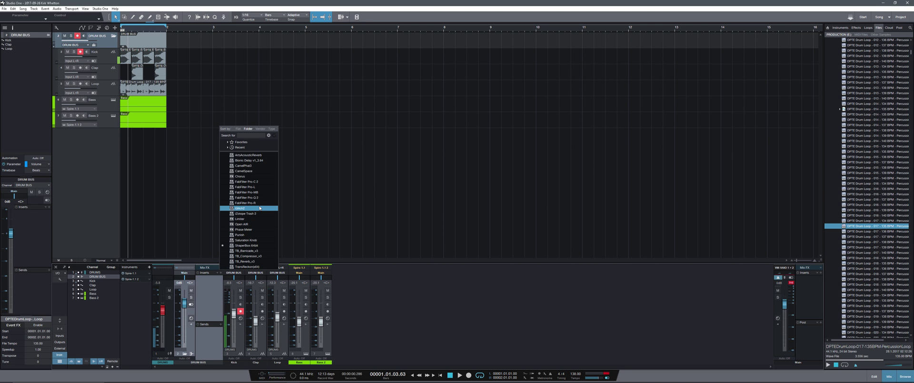
{"action": "left_click", "coordinate": [248, 256]}
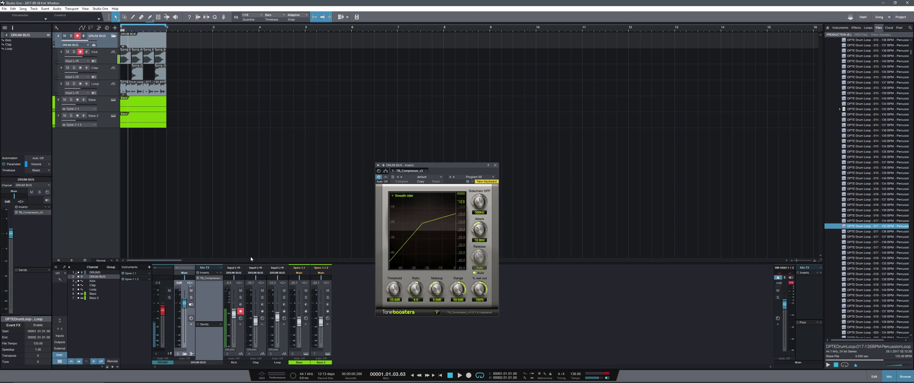
{"action": "key", "text": "space"}
{"action": "left_click_drag", "start_coordinate": [394, 294], "coordinate": [395, 286]}
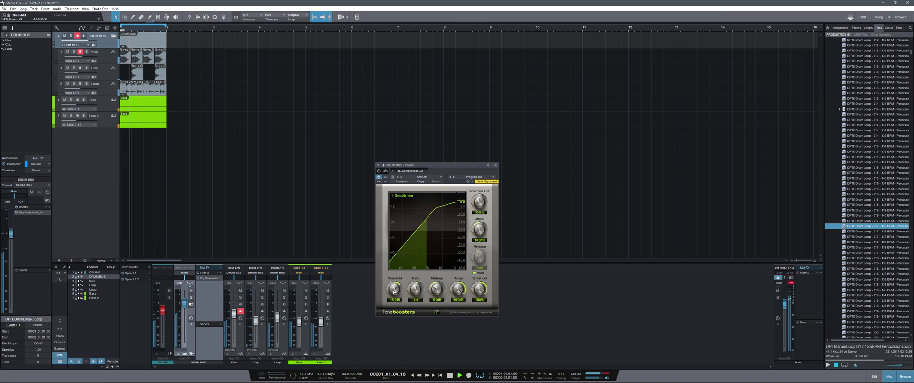